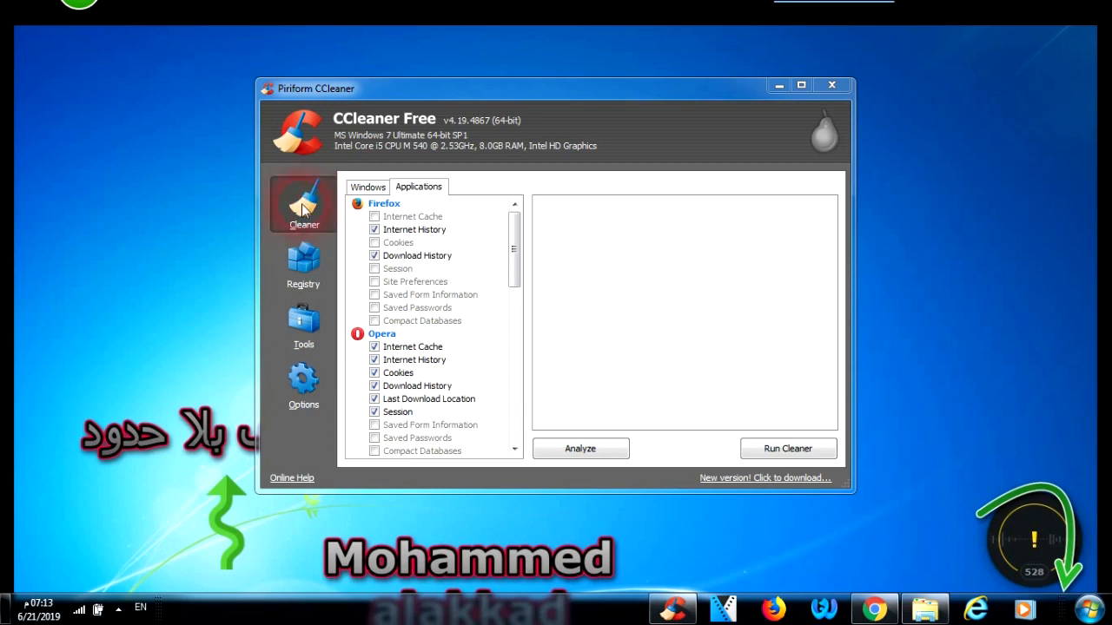
Step: Review the Windows and application cleaning lists, the registry cleaner categories, and the uninstall and startup program lists
left_click(370, 187)
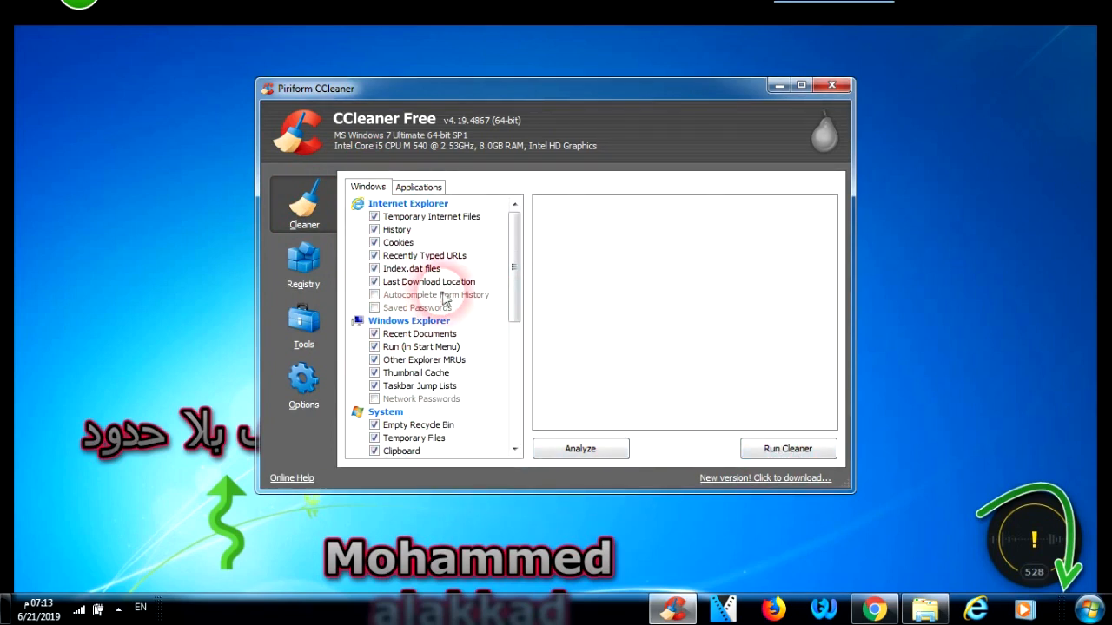
mouse_move(516, 248)
left_mouse_down()
mouse_move(498, 390)
mouse_move(494, 248)
left_mouse_up()
left_click(426, 189)
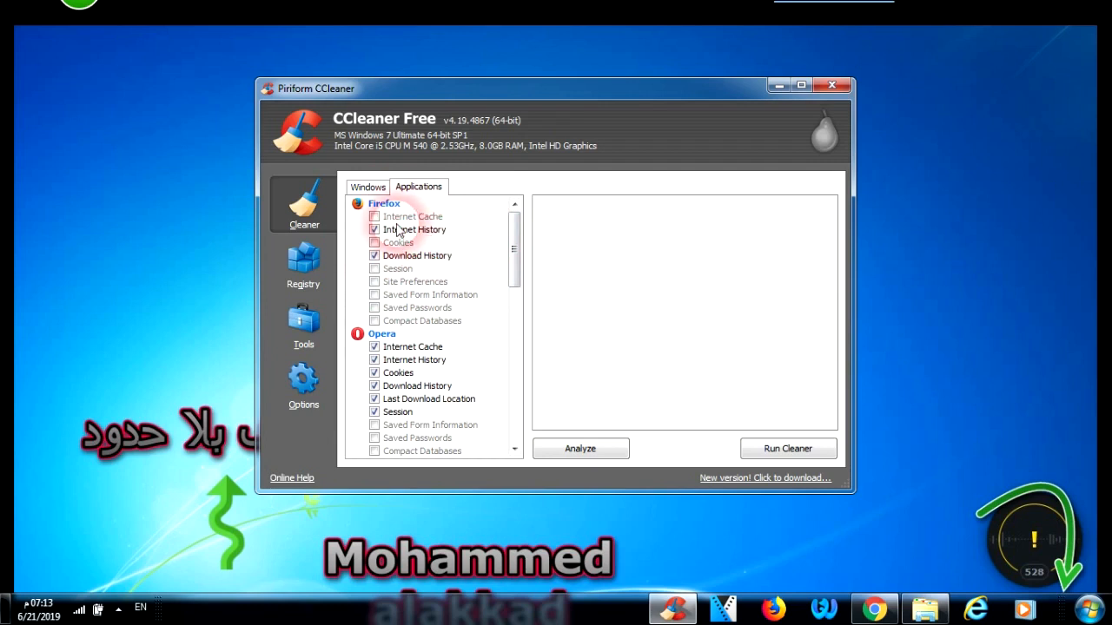
left_click(318, 268)
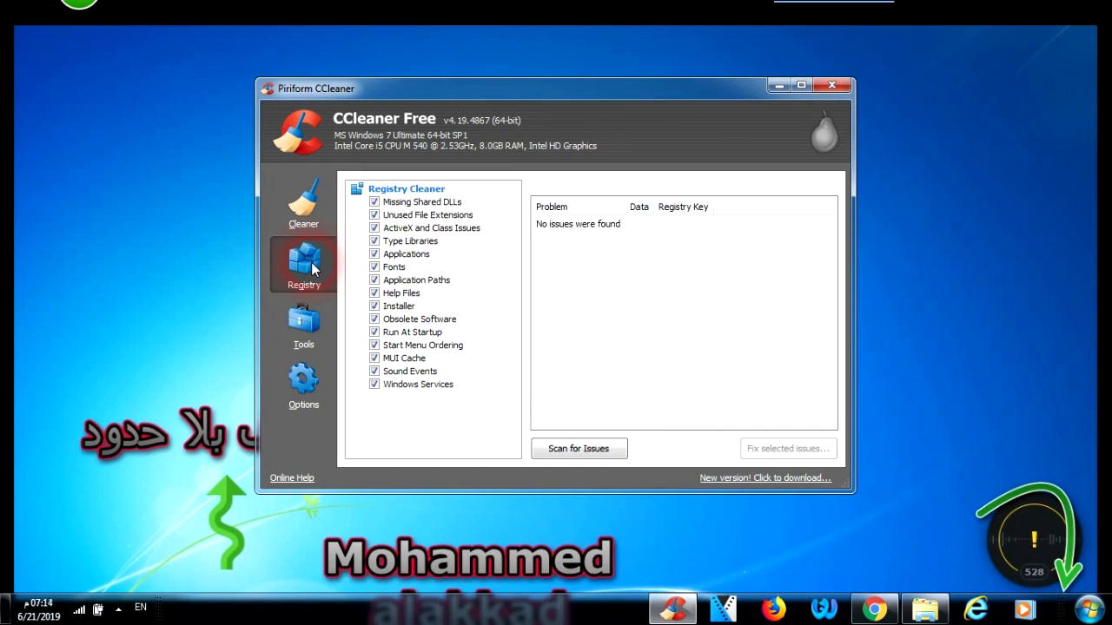
left_click(296, 337)
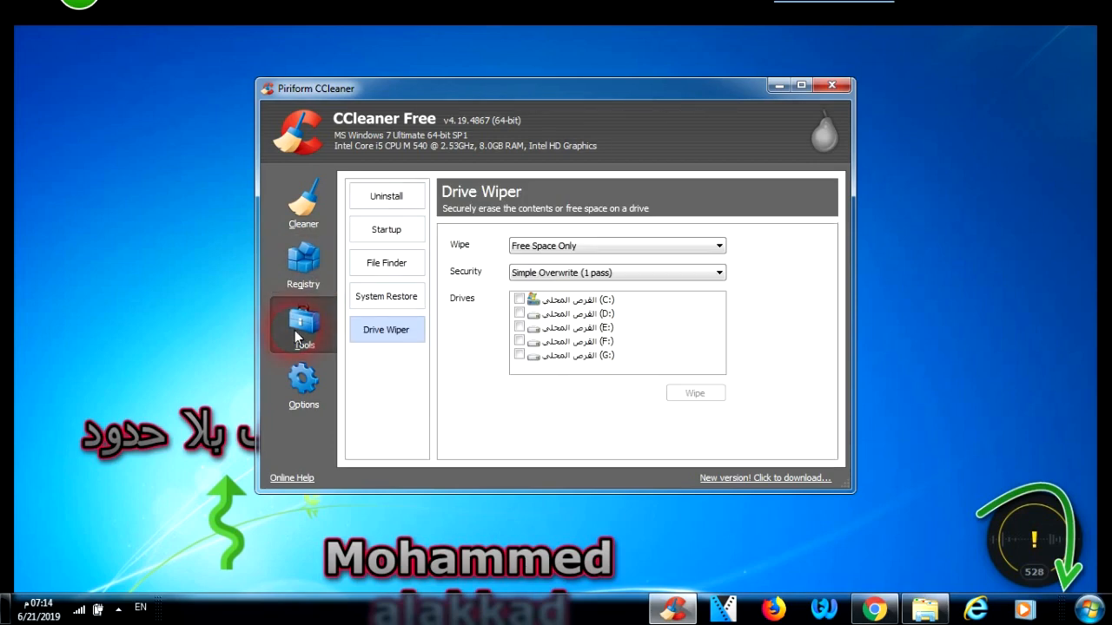
left_click(389, 195)
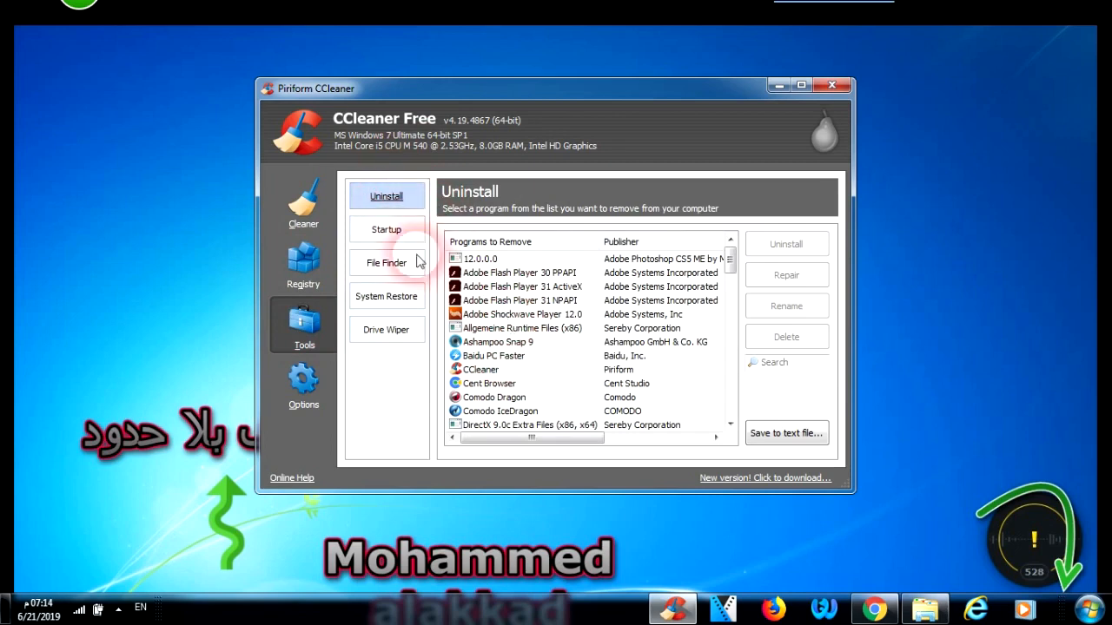
left_click(391, 230)
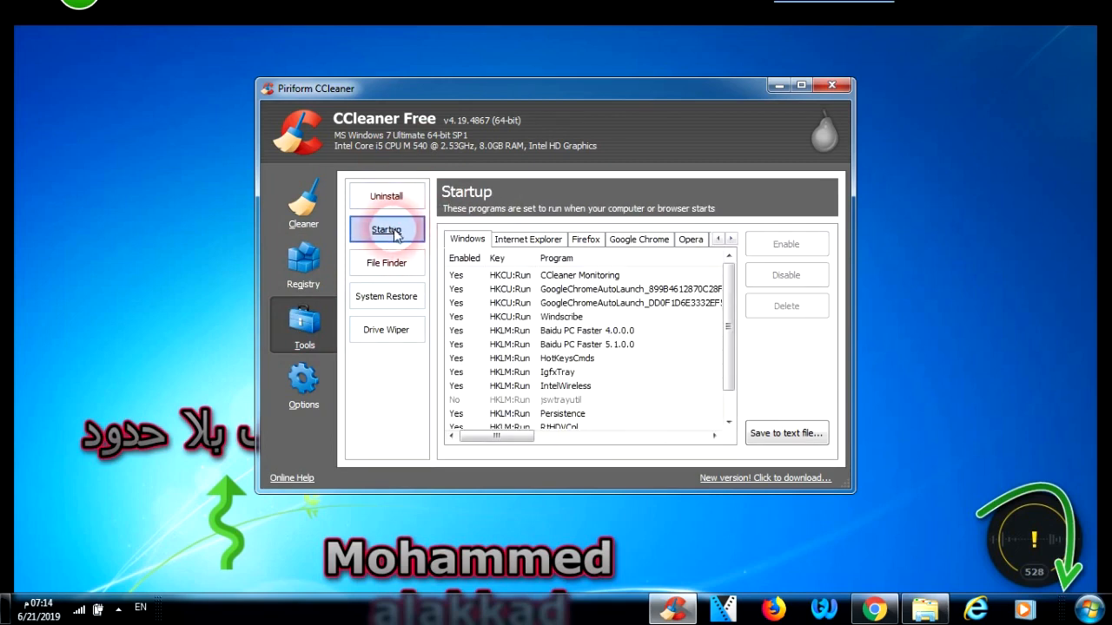
Step: Change the interface language to Arabic in the program's basic settings
left_click(313, 386)
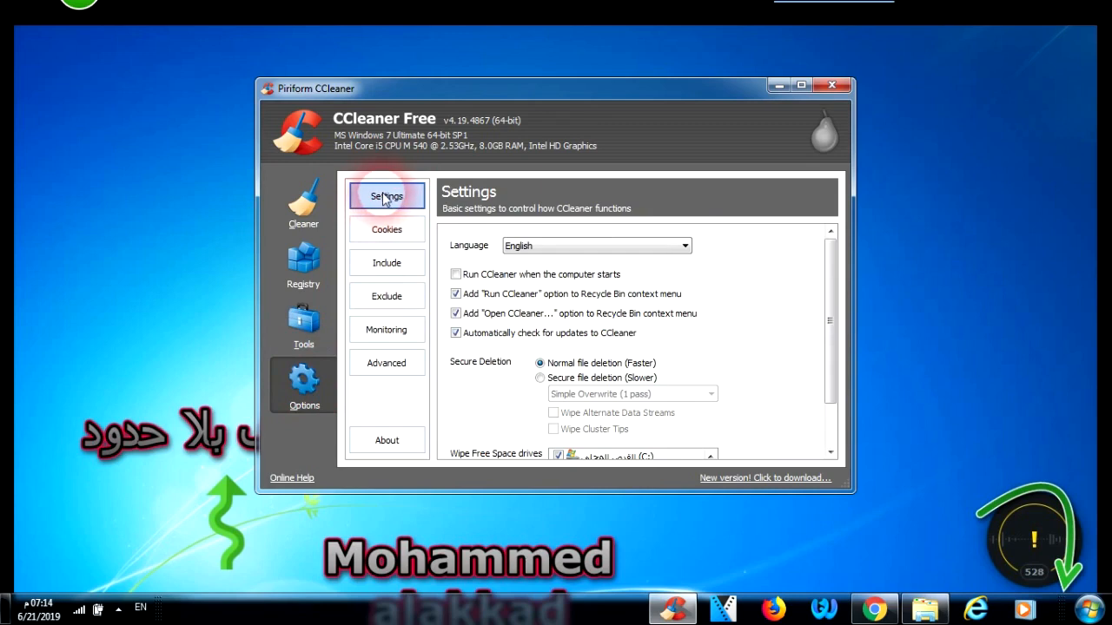
left_click(534, 247)
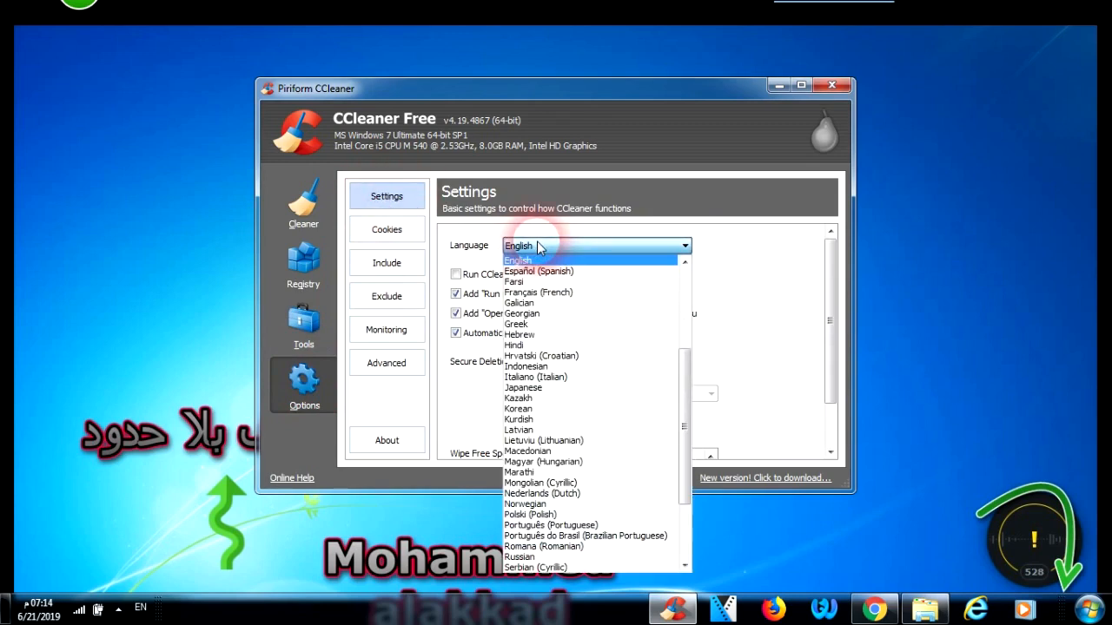
left_click_drag(683, 387, 683, 278)
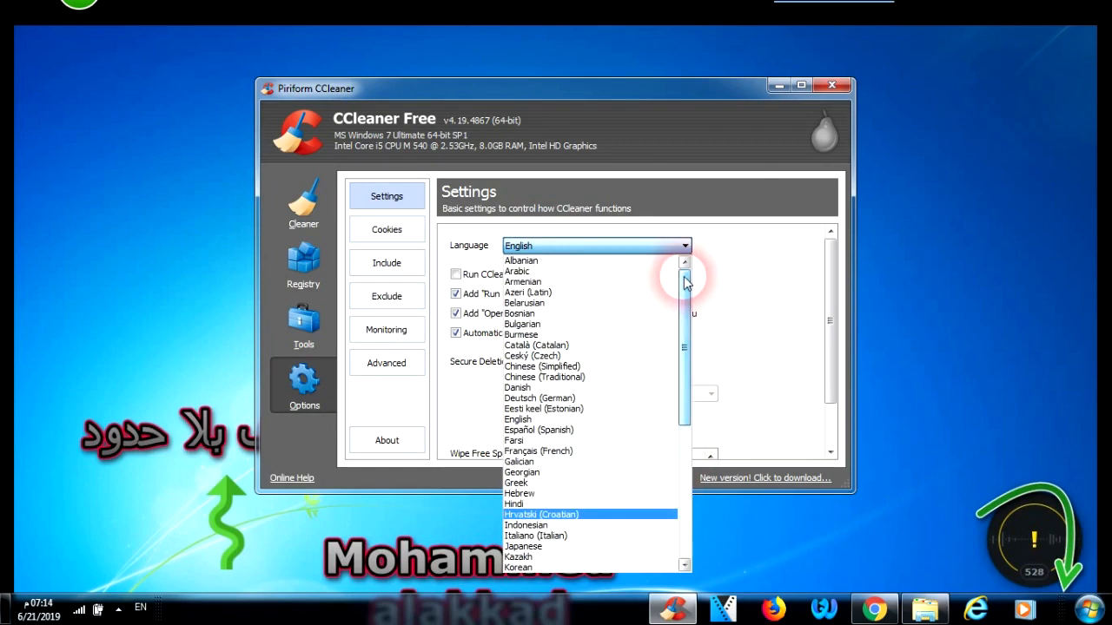
left_click(571, 272)
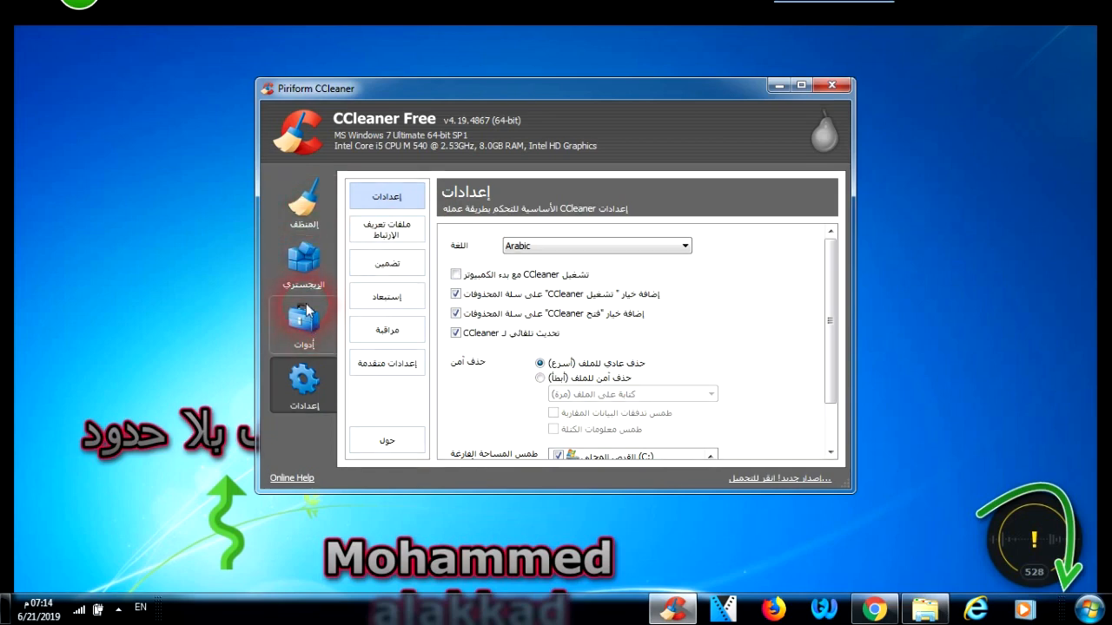
Step: Uninstall Allgemeine Runtime Files (x86) from the installed programs list, confirming the removal and dismissing the completion notice
left_click(308, 310)
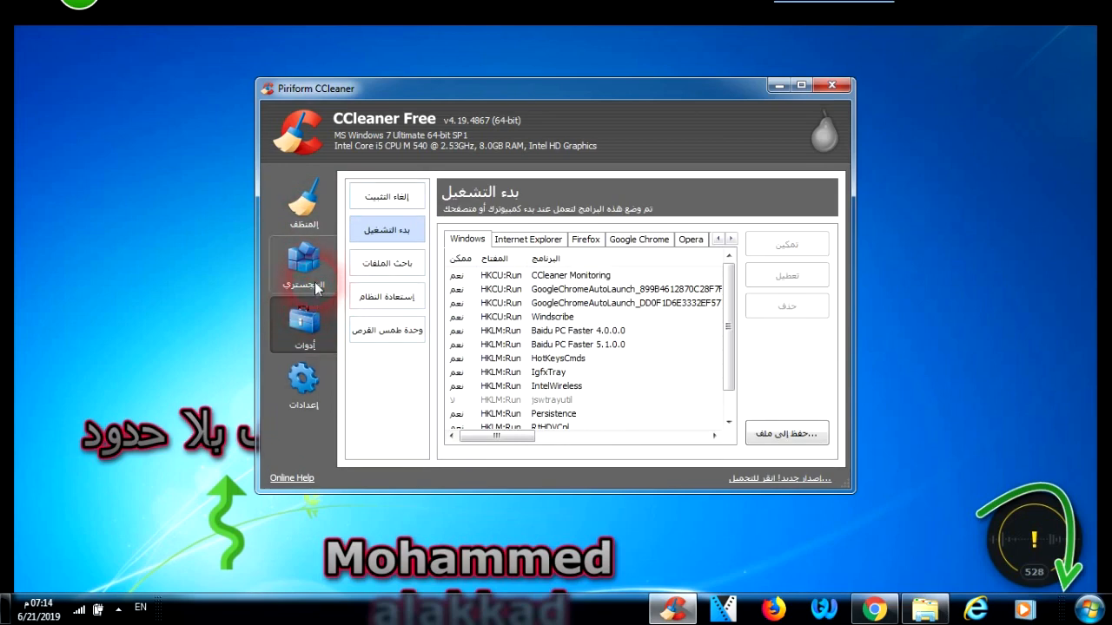
left_click(382, 198)
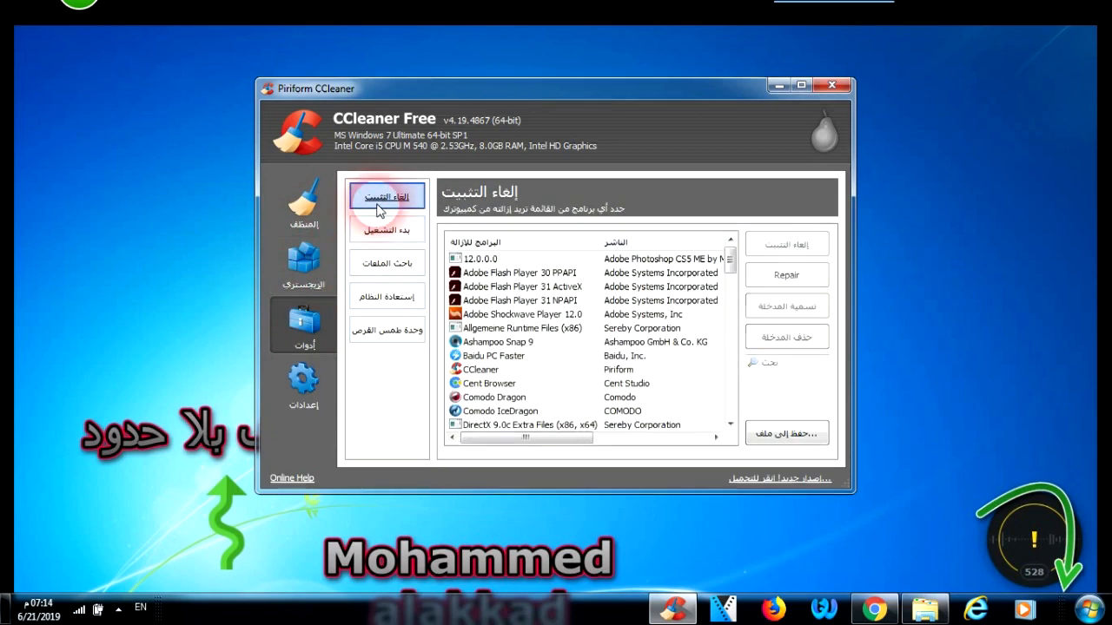
left_click(522, 334)
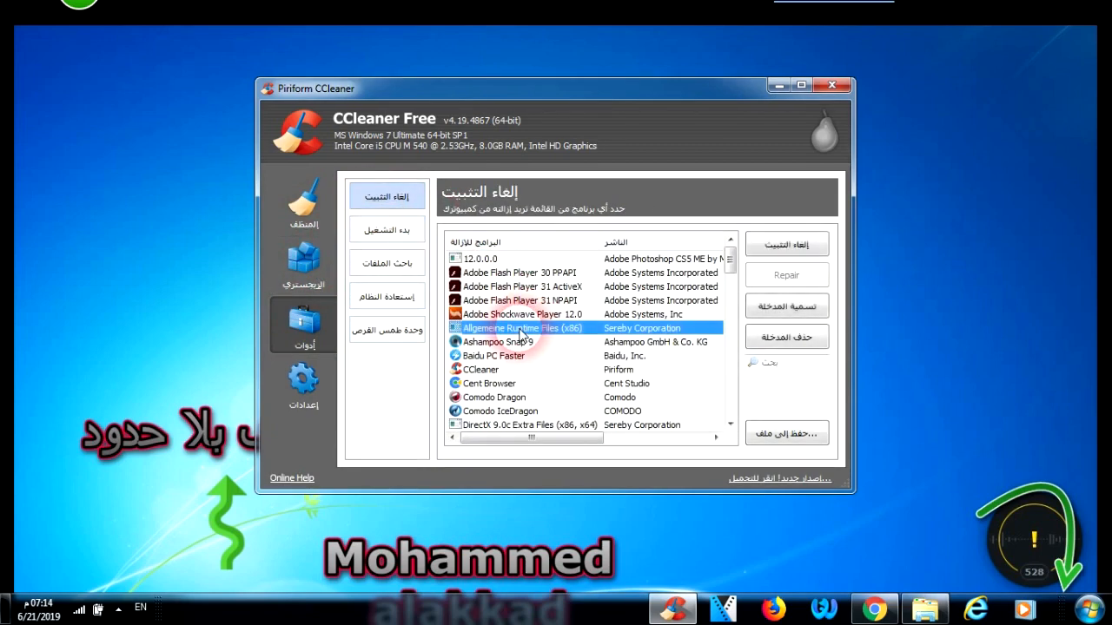
left_click(784, 259)
left_click(614, 360)
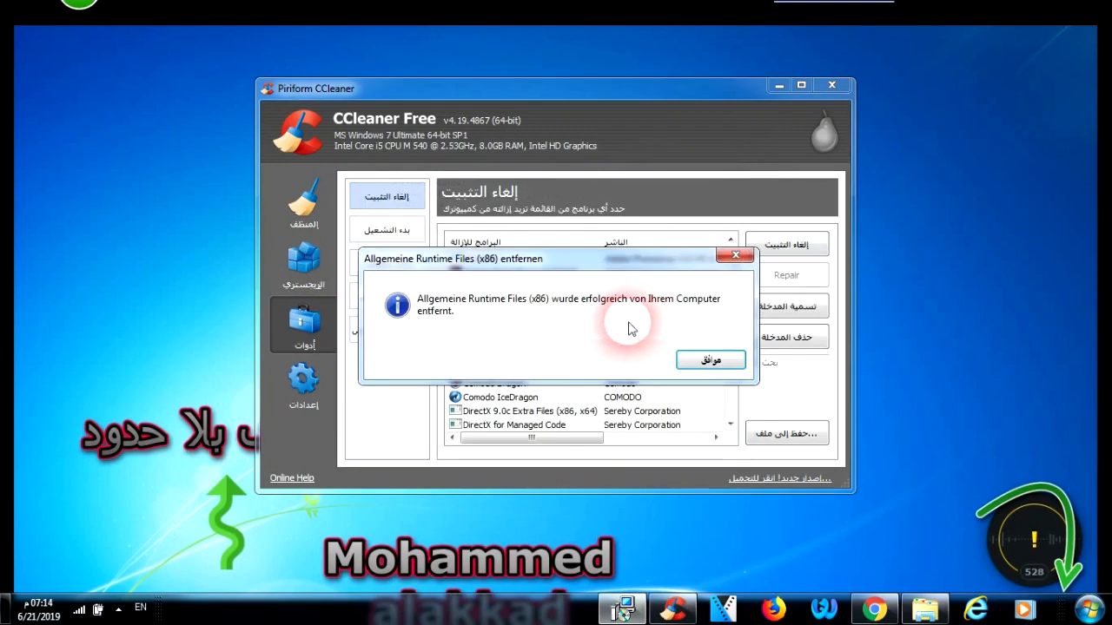
left_click(705, 362)
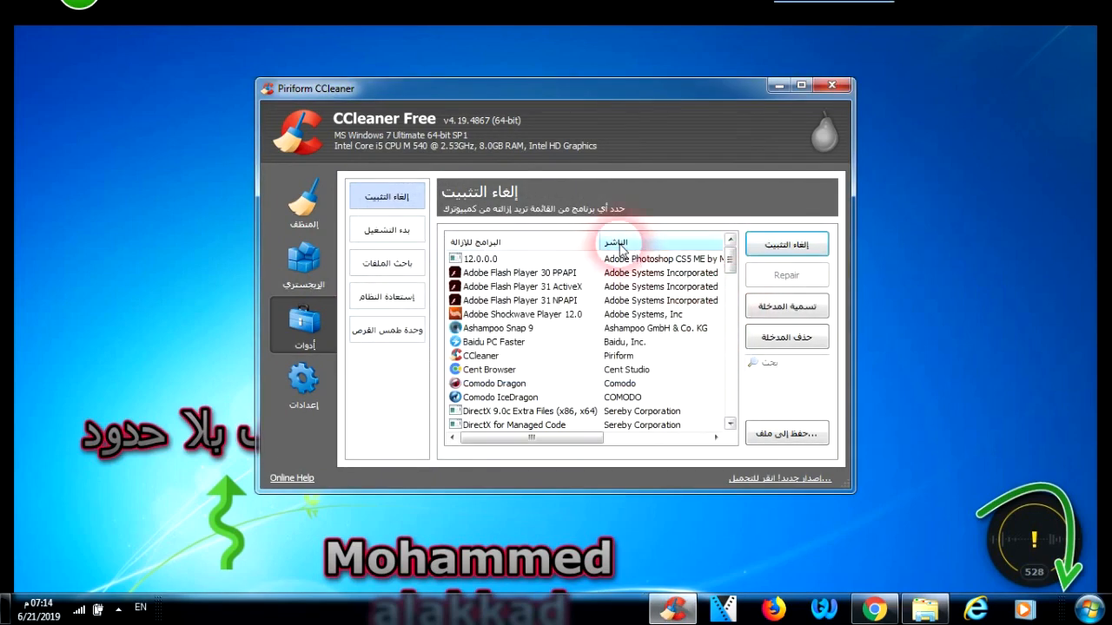
Step: Disable the first GoogleChromeAutoLaunch entry (899B4612870C28F7F) in the Windows startup list and permanently delete it
left_click(380, 236)
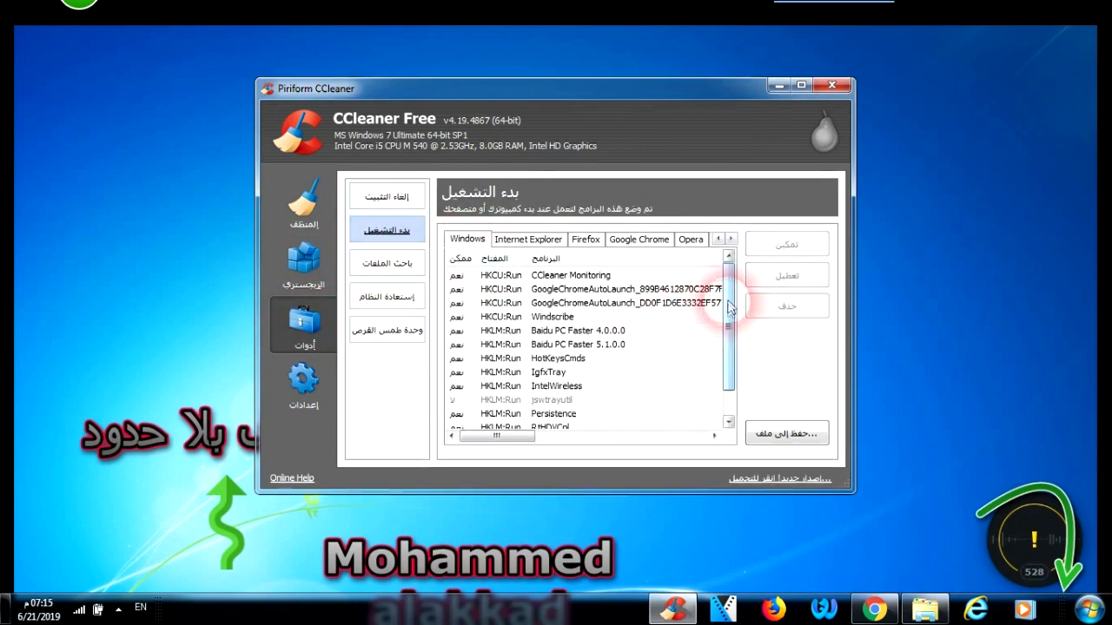
left_click(565, 276)
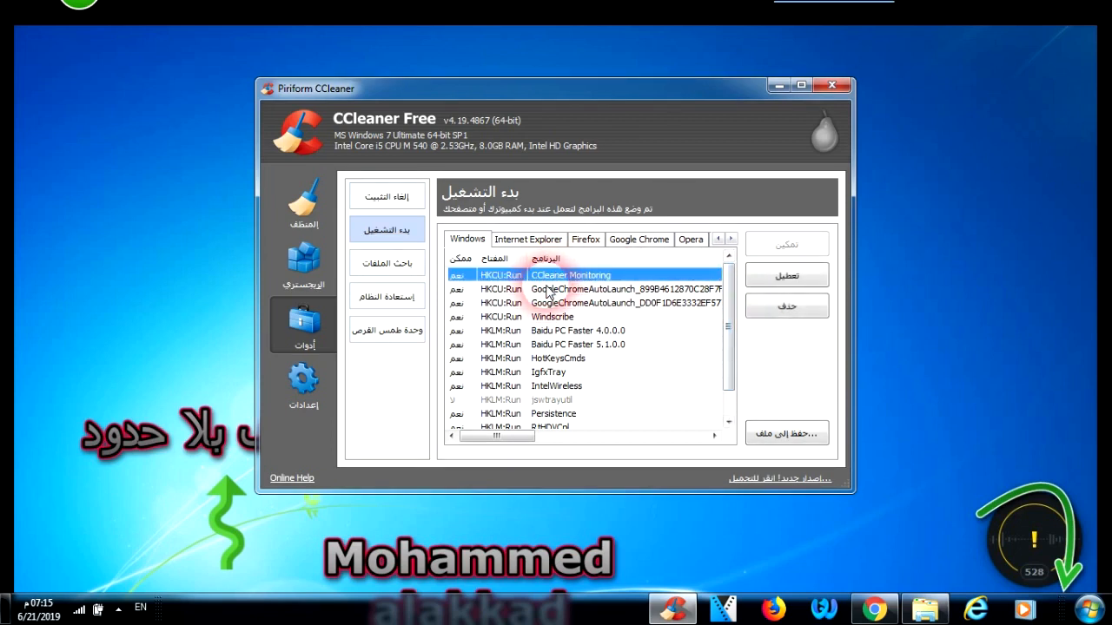
right_click(543, 292)
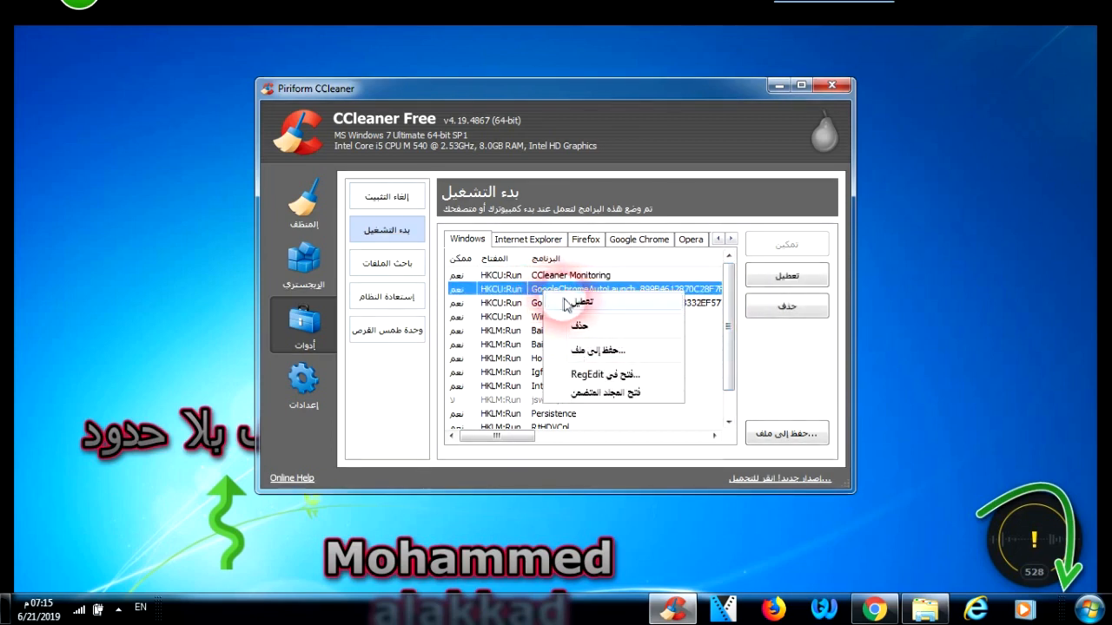
left_click(567, 304)
right_click(553, 292)
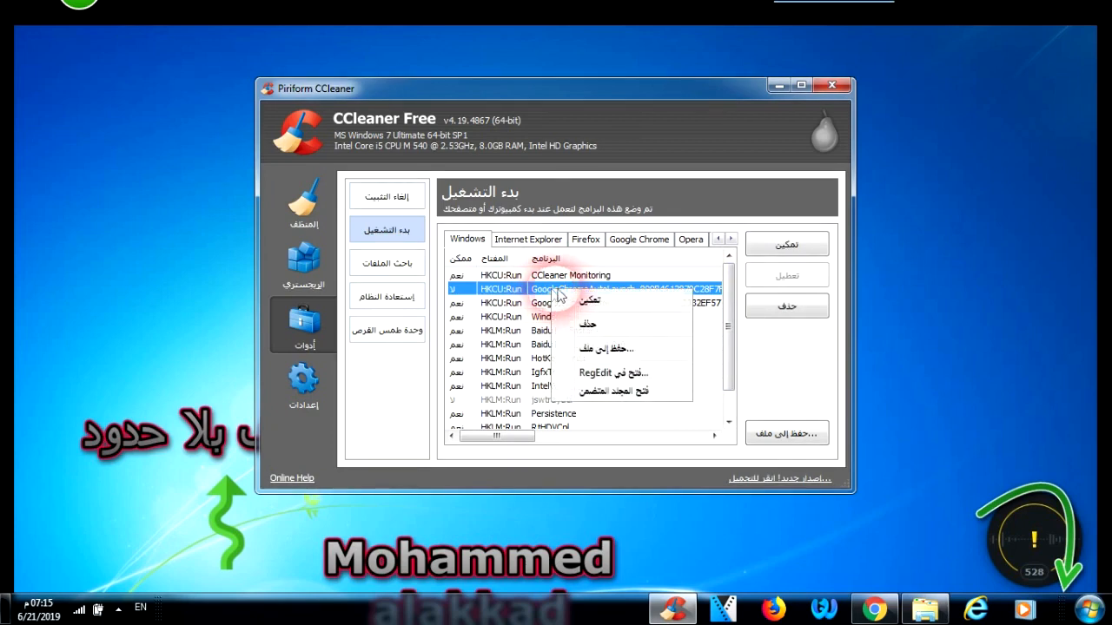
left_click(590, 325)
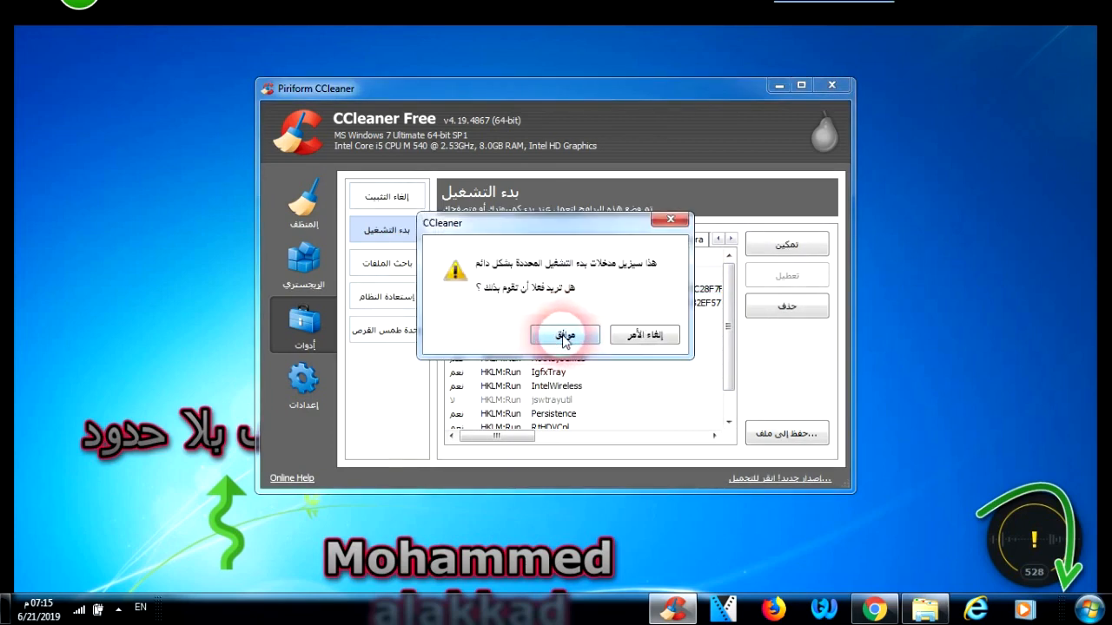
left_click(564, 338)
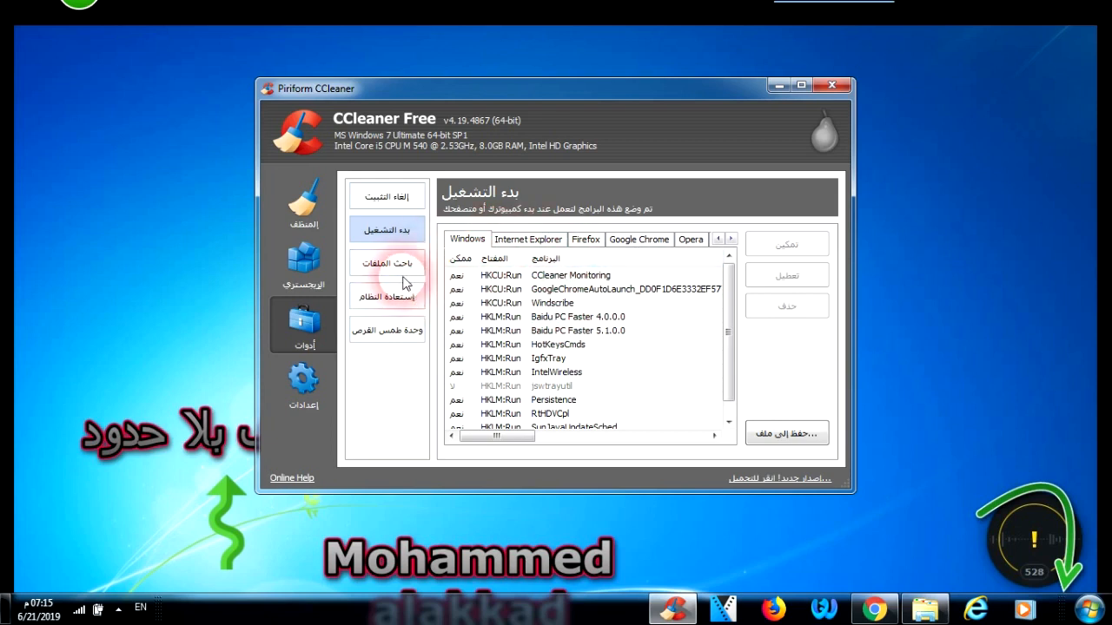
Step: View the system restore points, and select drives C: and D: in the drive wiper
left_click(398, 307)
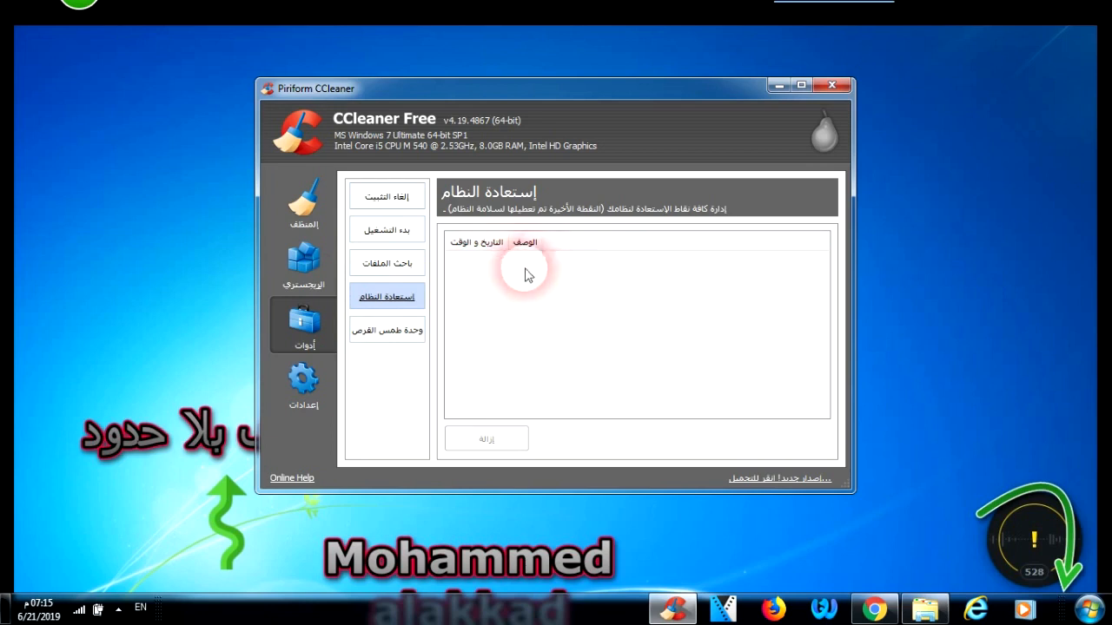
left_click(403, 335)
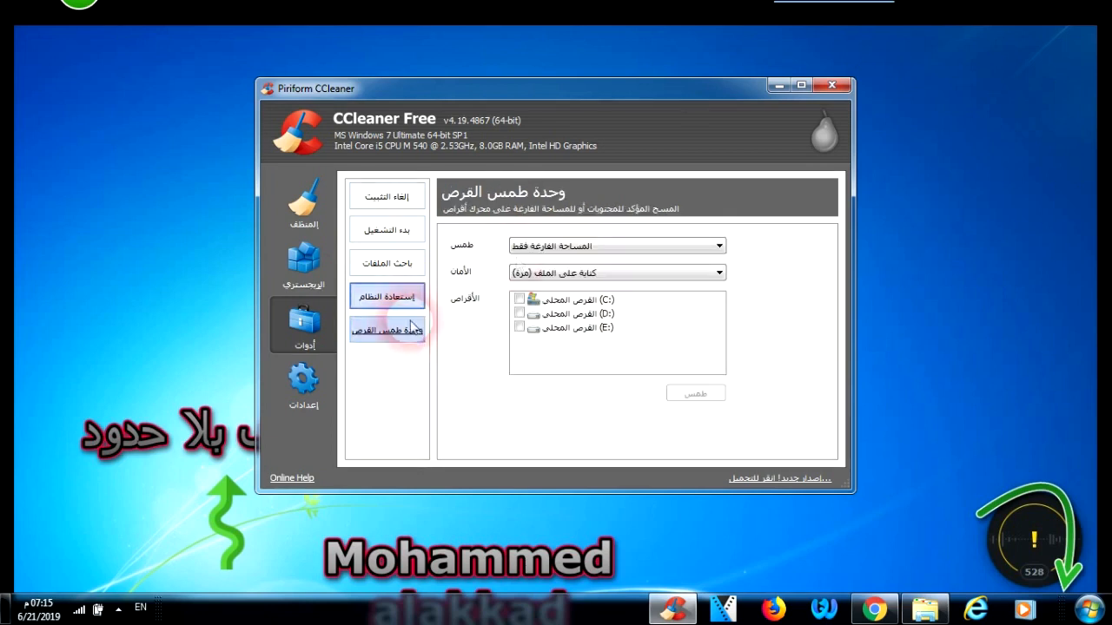
left_click(519, 298)
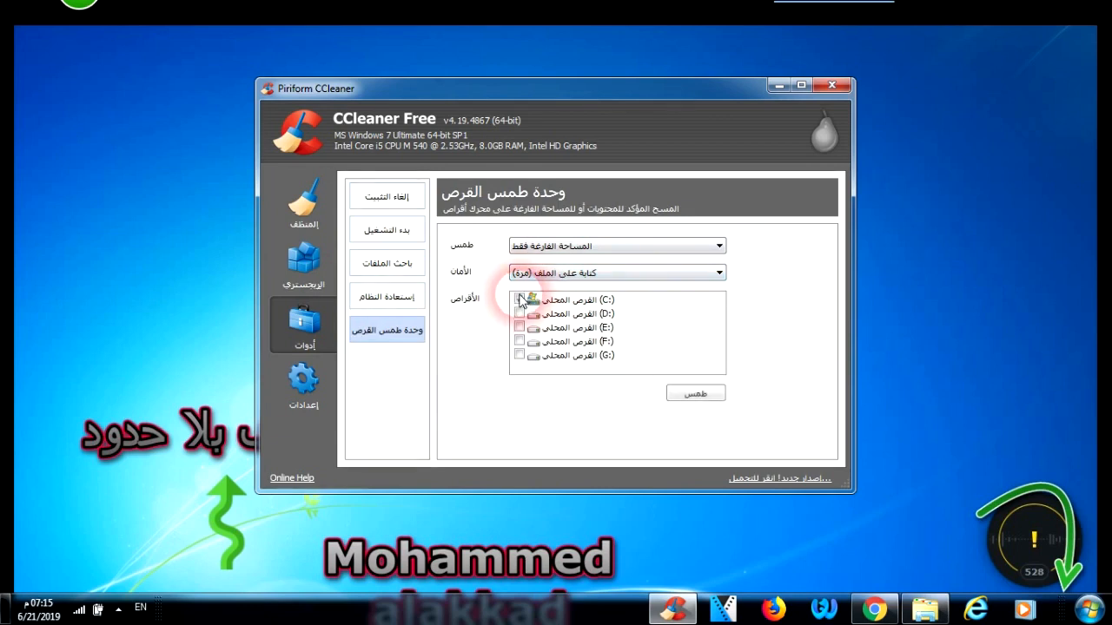
left_click(520, 313)
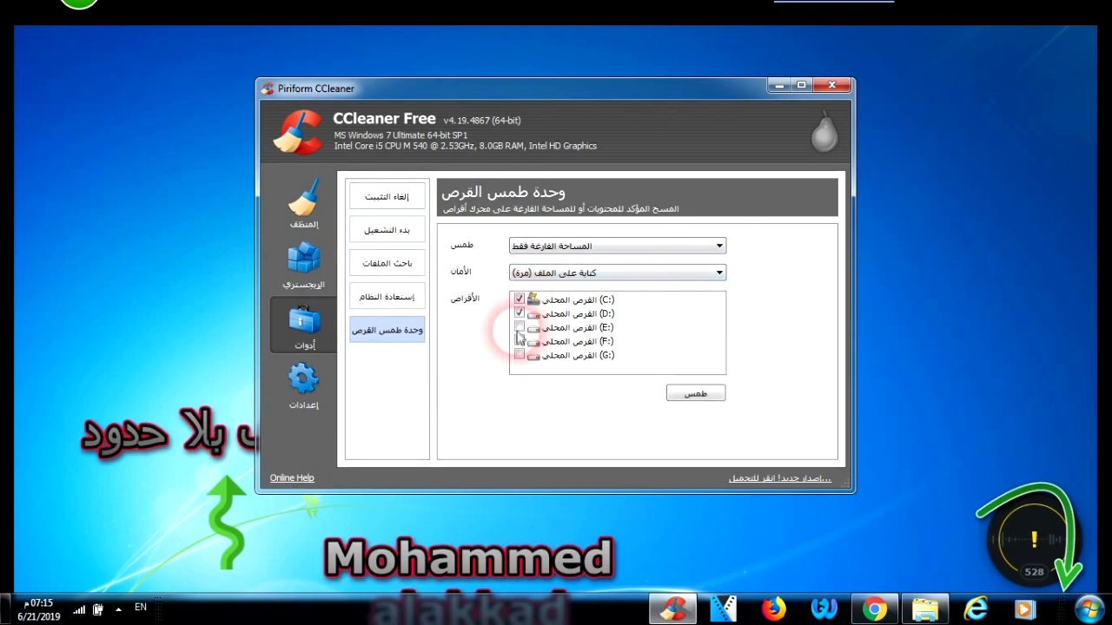
Step: Run the cleaner with its existing Windows and application selections, confirming the permanent file deletion
left_click(304, 382)
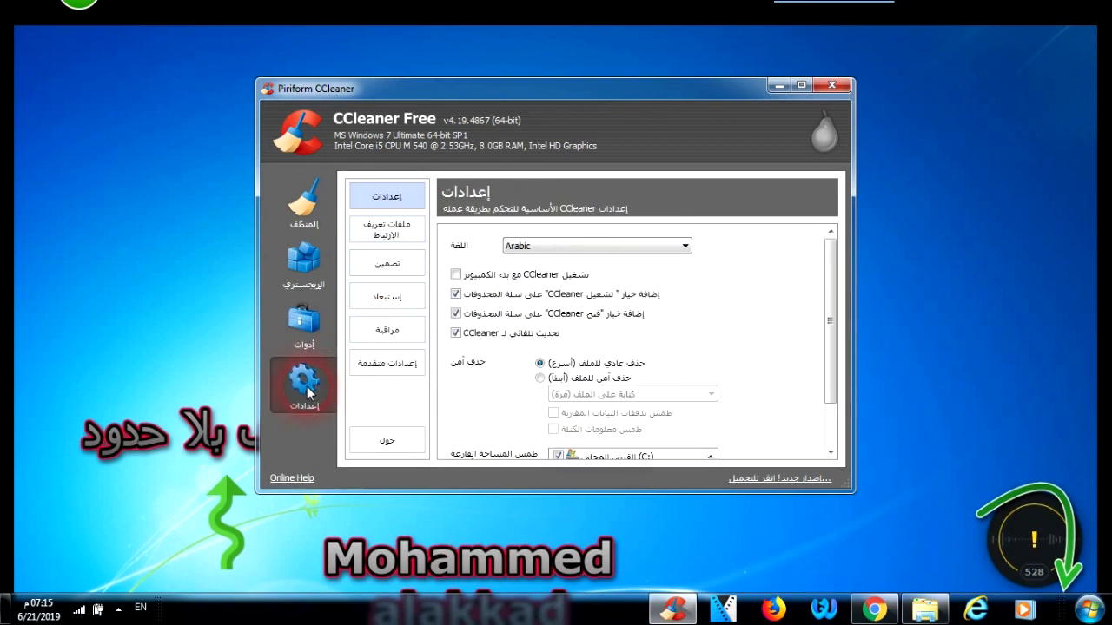
left_click(304, 209)
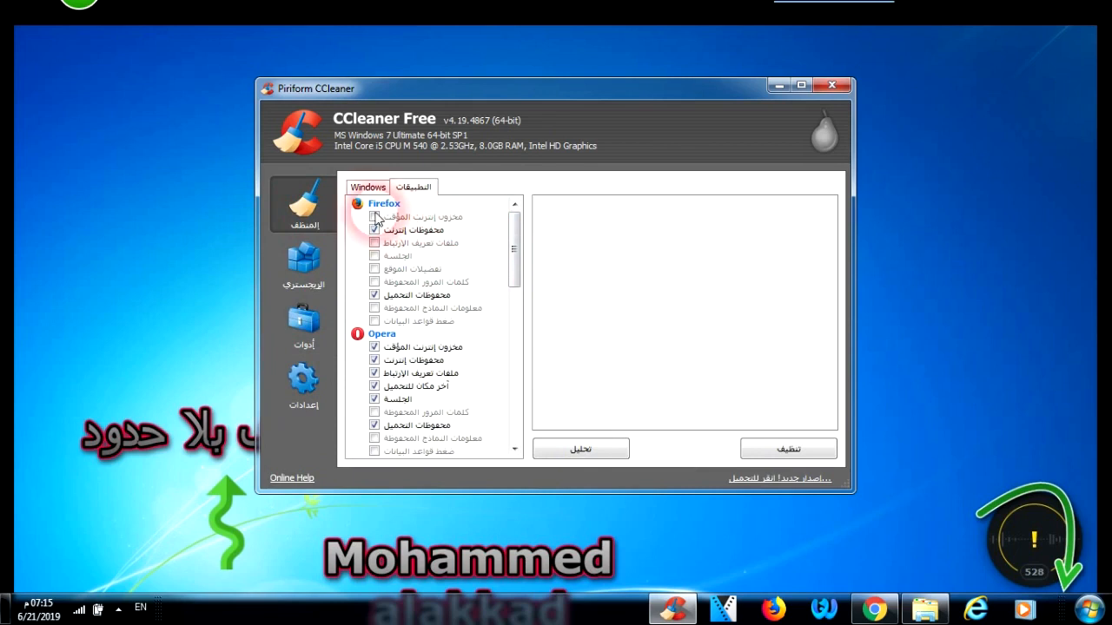
left_click(779, 449)
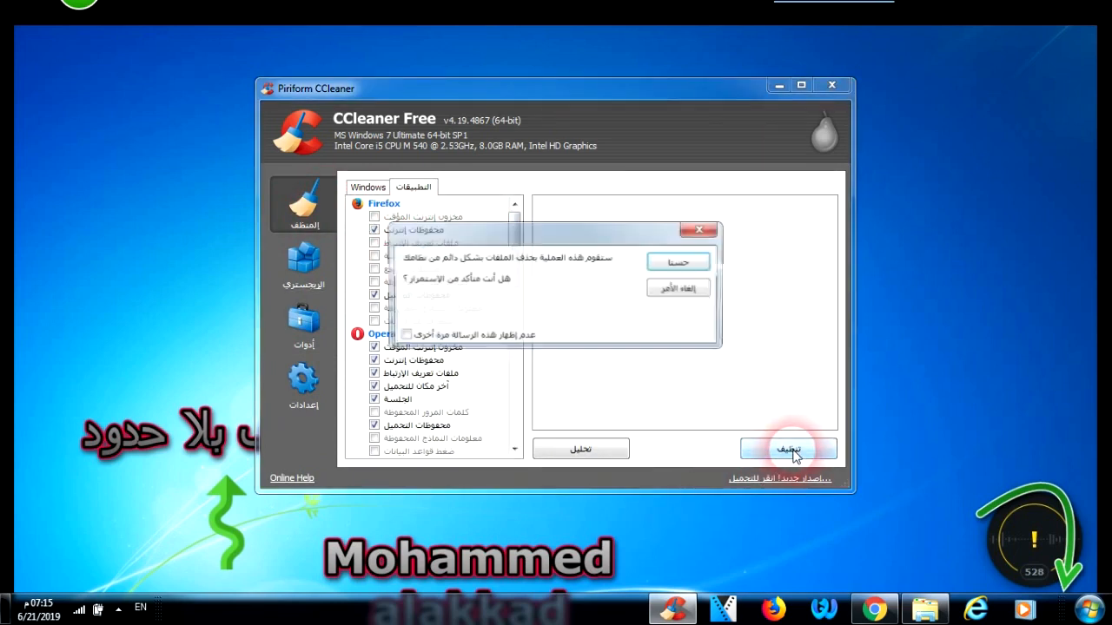
left_click(678, 268)
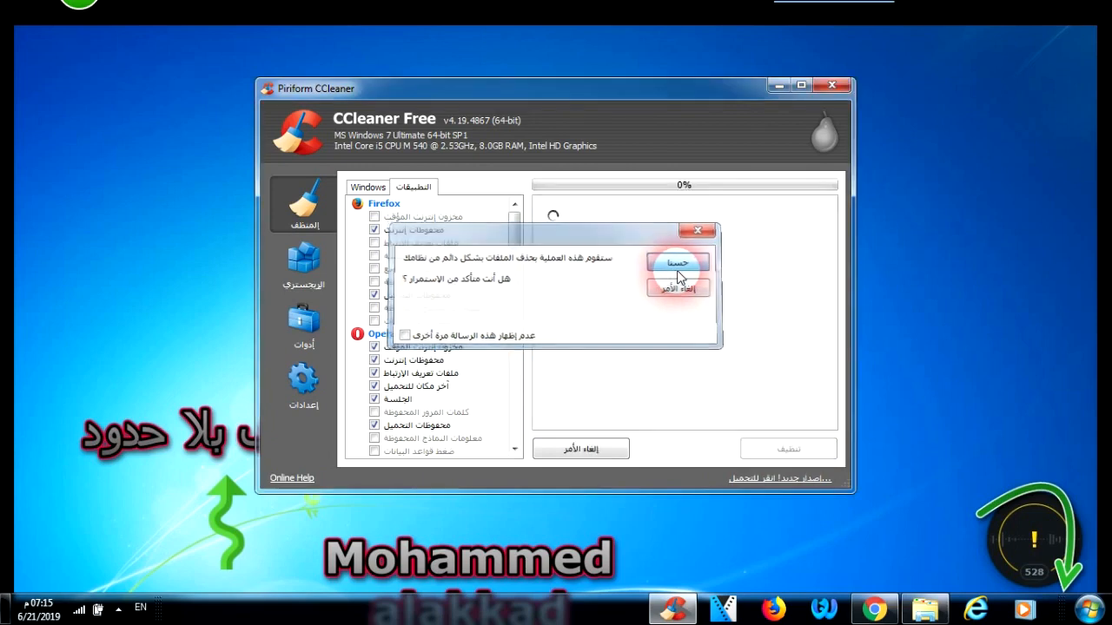
Step: Scan the registry for issues and fix all selected ones without making a backup
left_click(309, 274)
left_click(580, 449)
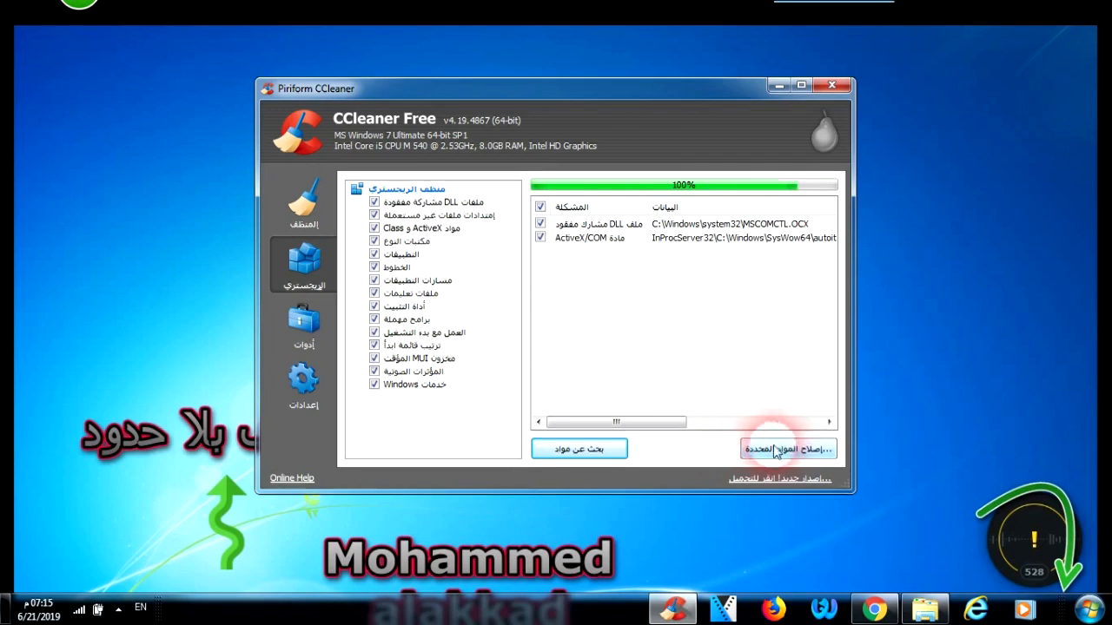
left_click(787, 451)
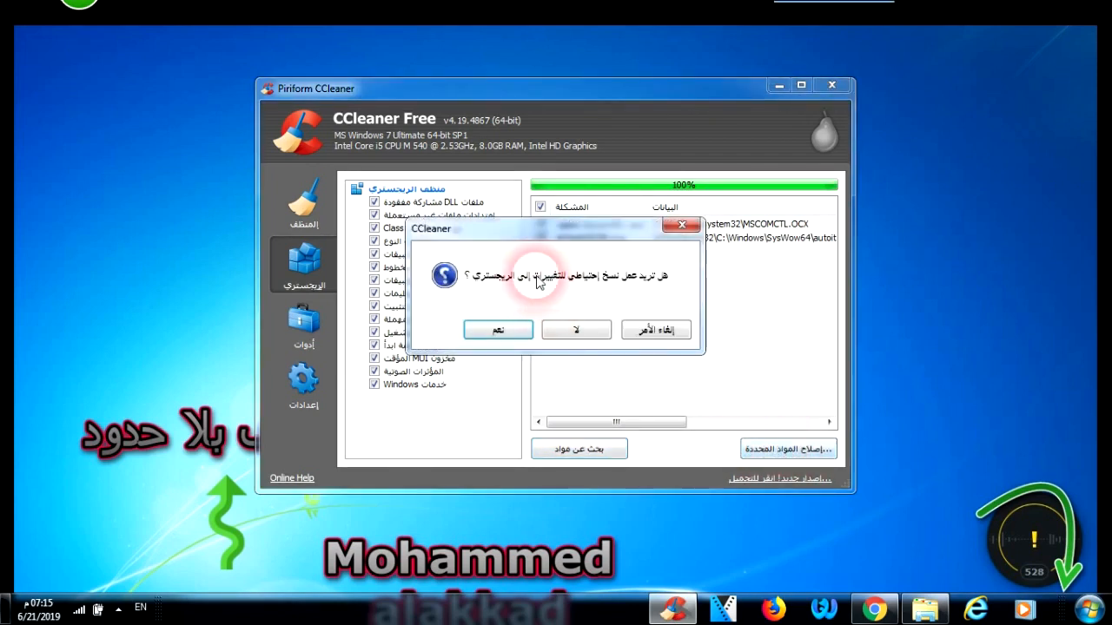
left_click(569, 333)
left_click(573, 368)
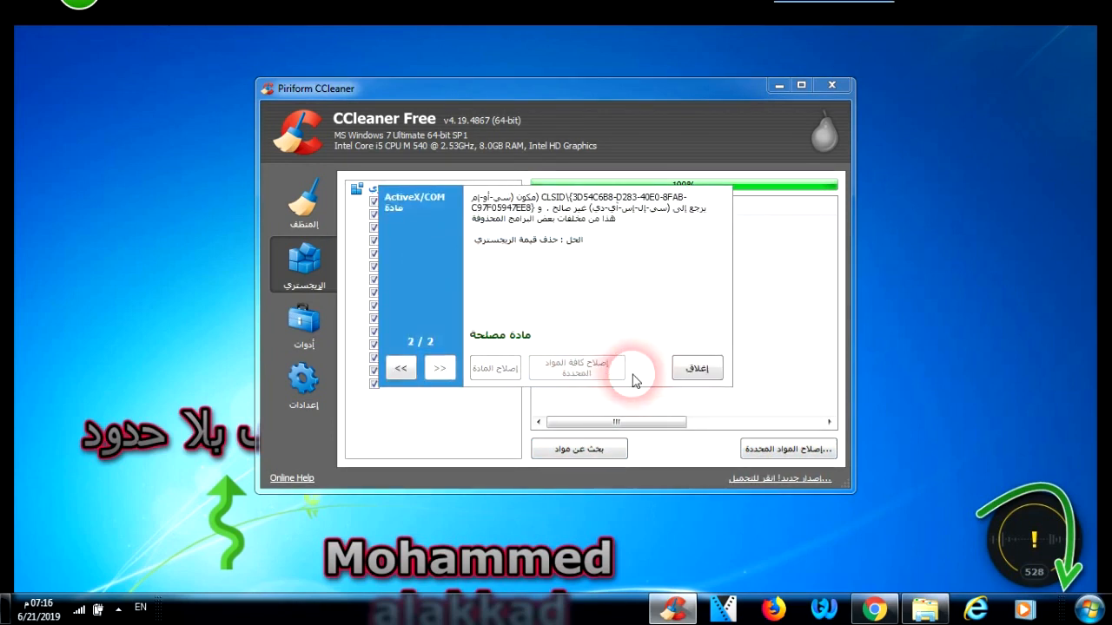
left_click(697, 370)
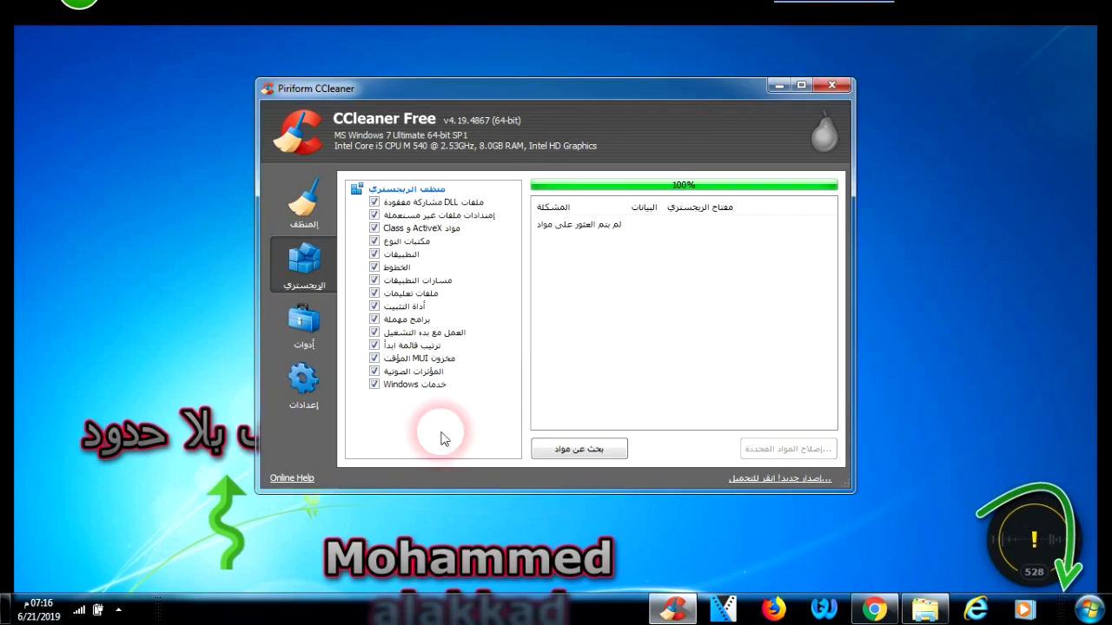
left_click(118, 610)
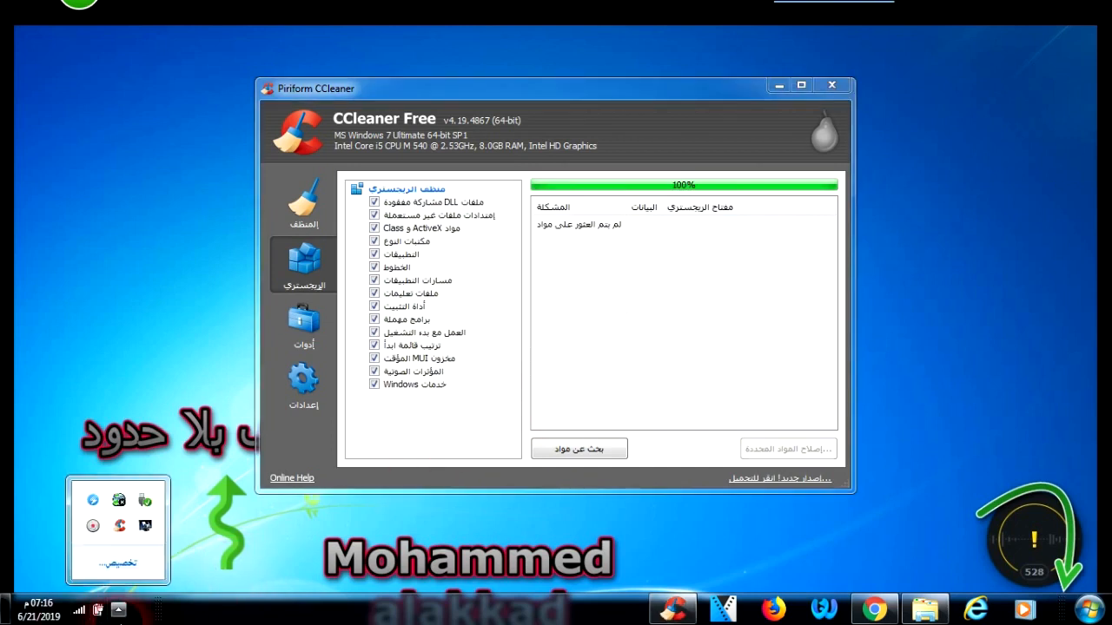
right_click(93, 526)
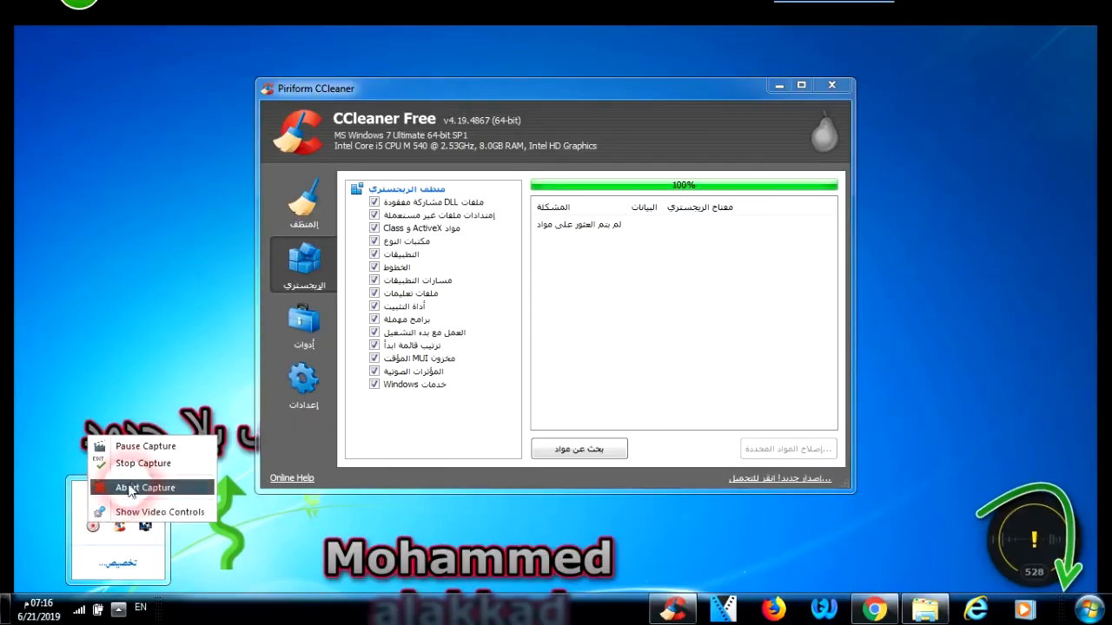